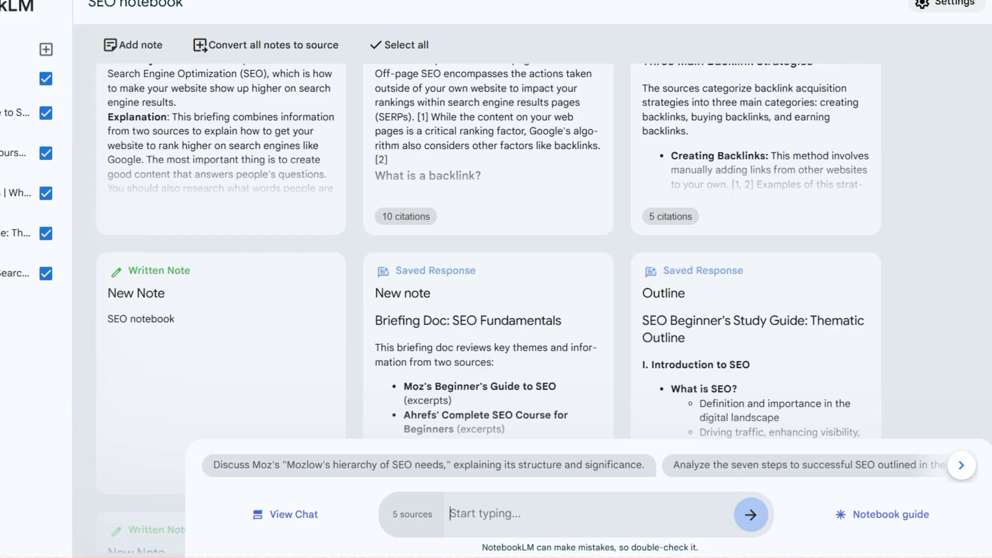
# - Ask the SEO notebook 'How to get started with SEO?' and read the cited answer
pyautogui.write('How t')
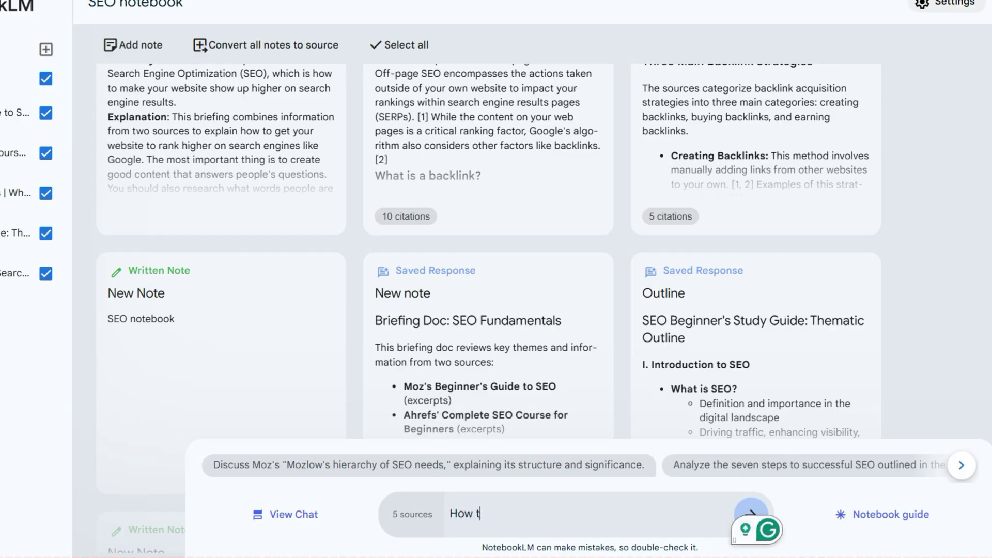
pyautogui.write('o get started with SE')
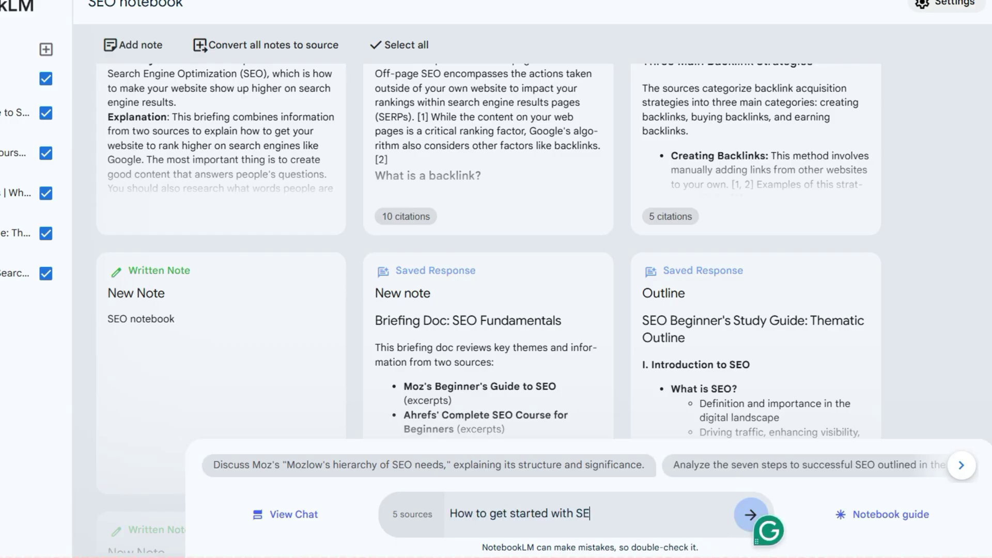
pyautogui.write('O?')
pyautogui.press('Return')
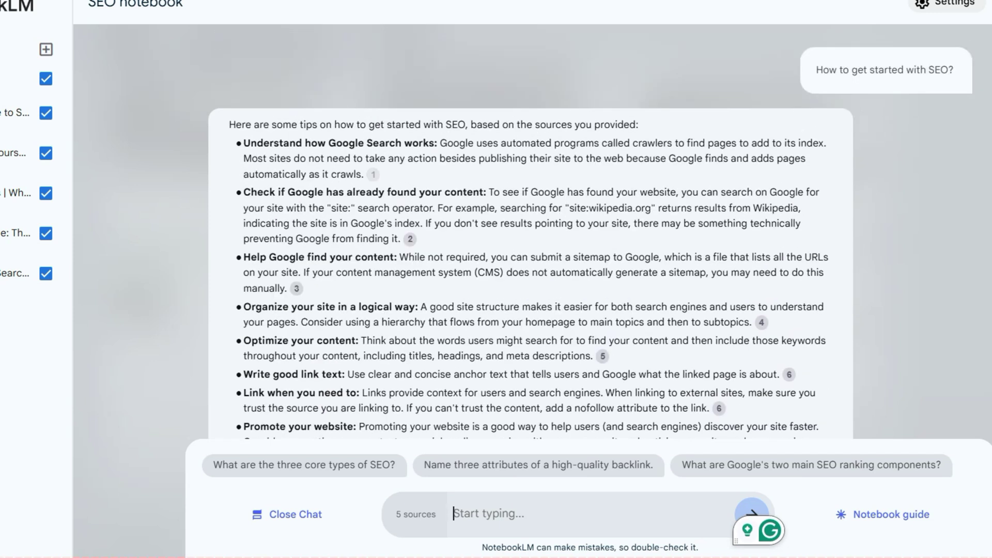
pyautogui.moveTo(373, 175)
pyautogui.scroll(-3, 530, 274)
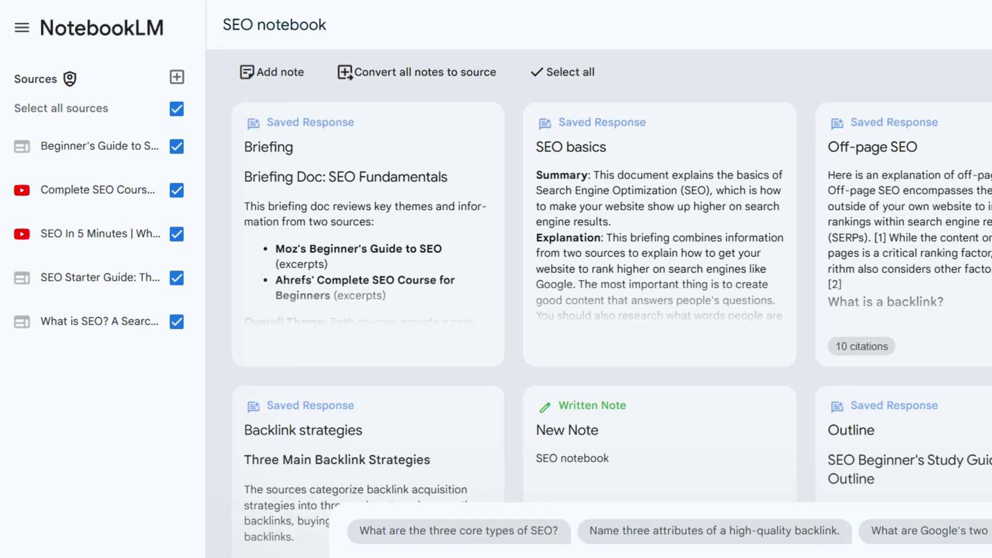
# - Preview the Copied text, Website and YouTube source options, then upload the introduction PDF as a source
pyautogui.click(177, 76)
pyautogui.scroll(-1, 507, 303)
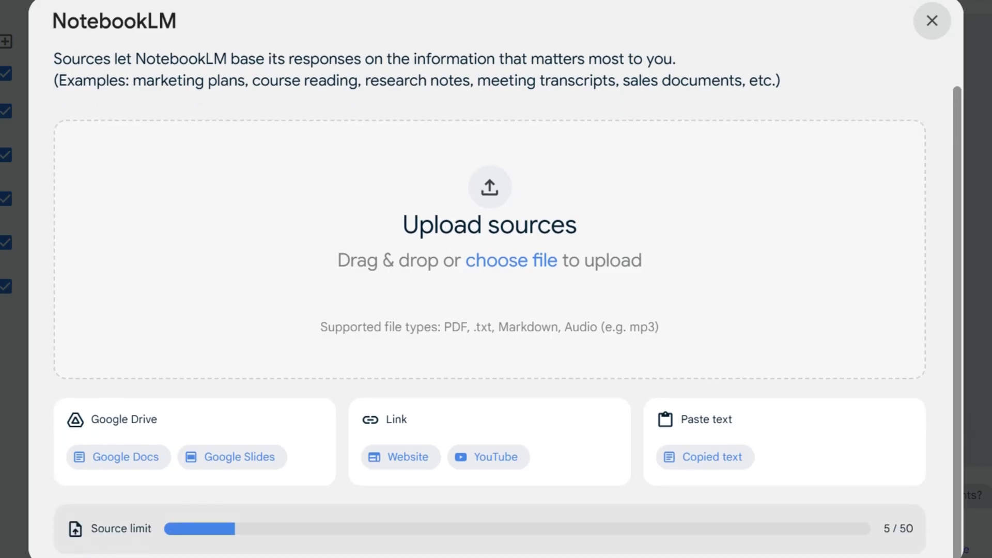
pyautogui.click(705, 456)
pyautogui.click(63, 143)
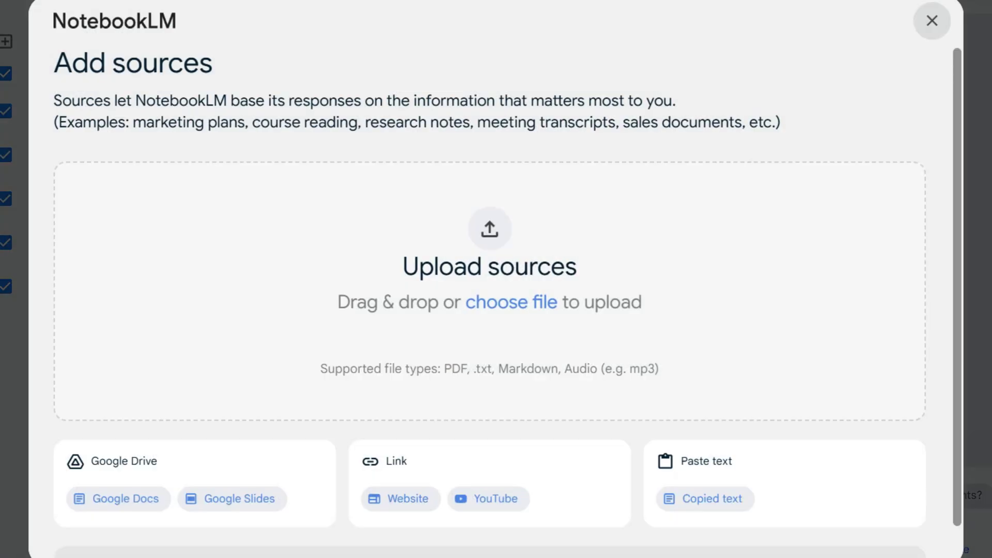
pyautogui.click(401, 498)
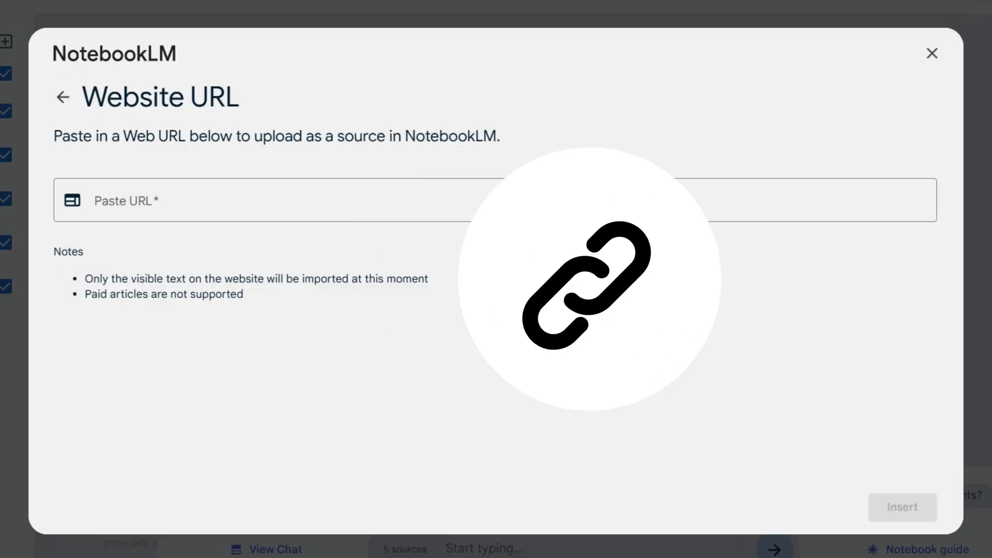
pyautogui.click(62, 96)
pyautogui.click(490, 498)
pyautogui.click(62, 81)
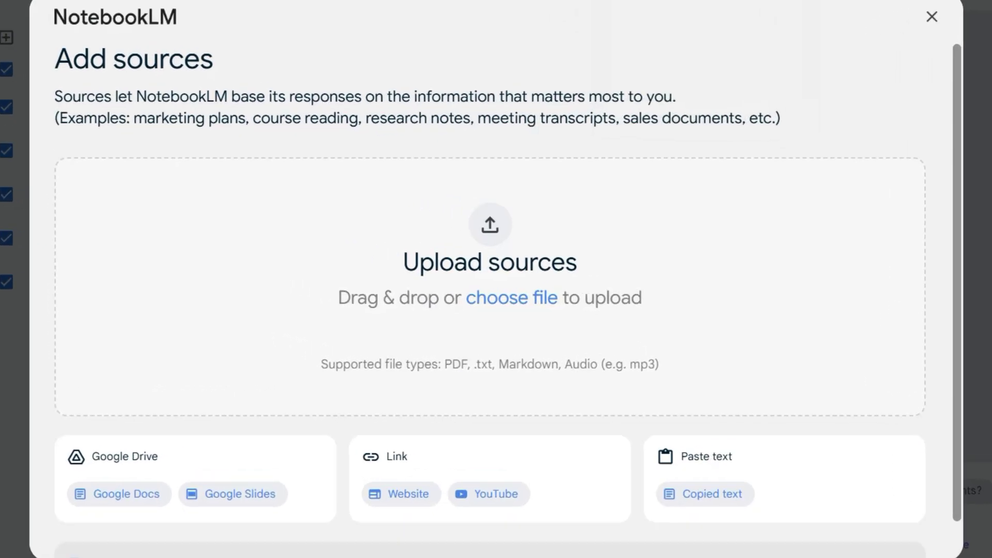
pyautogui.moveTo(945, 10); pyautogui.dragTo(508, 274)
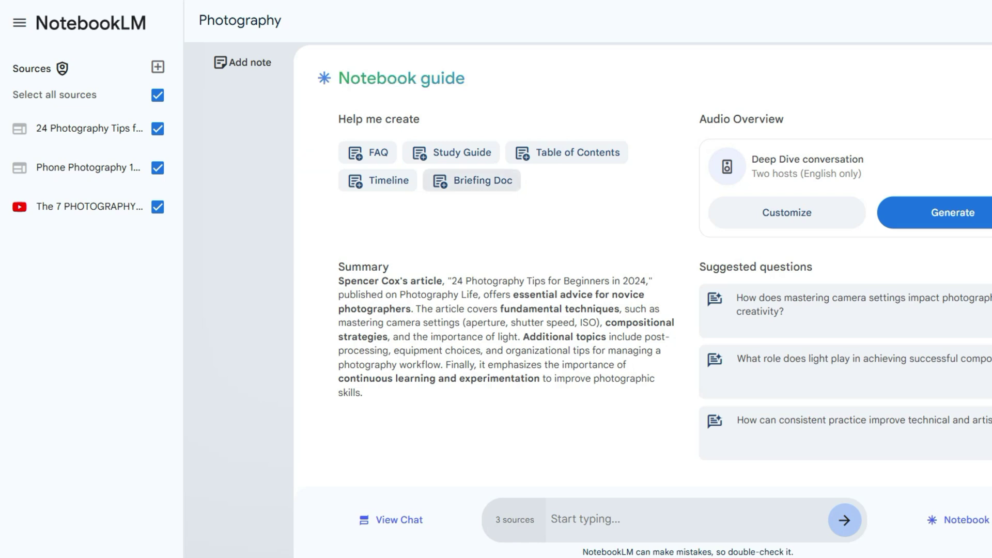
# - Generate the 'Photography Tips and Techniques: A Briefing Doc' note and read through it
pyautogui.click(472, 180)
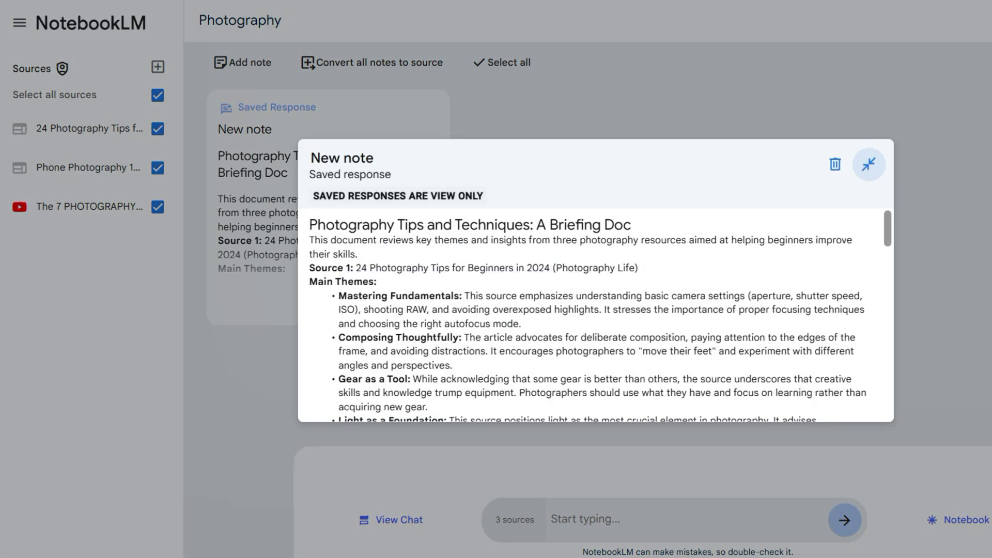
pyautogui.scroll(-20, 595, 315)
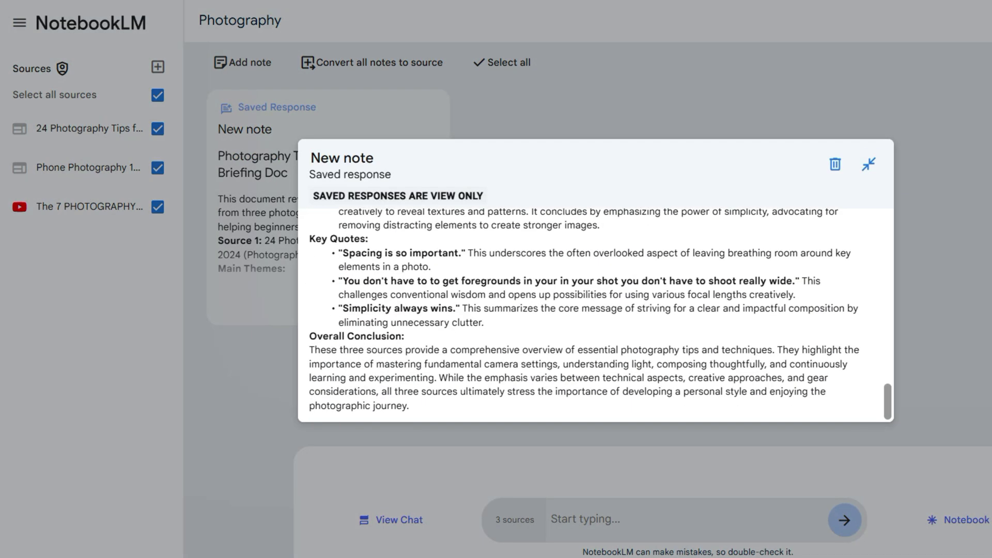
pyautogui.press('Escape')
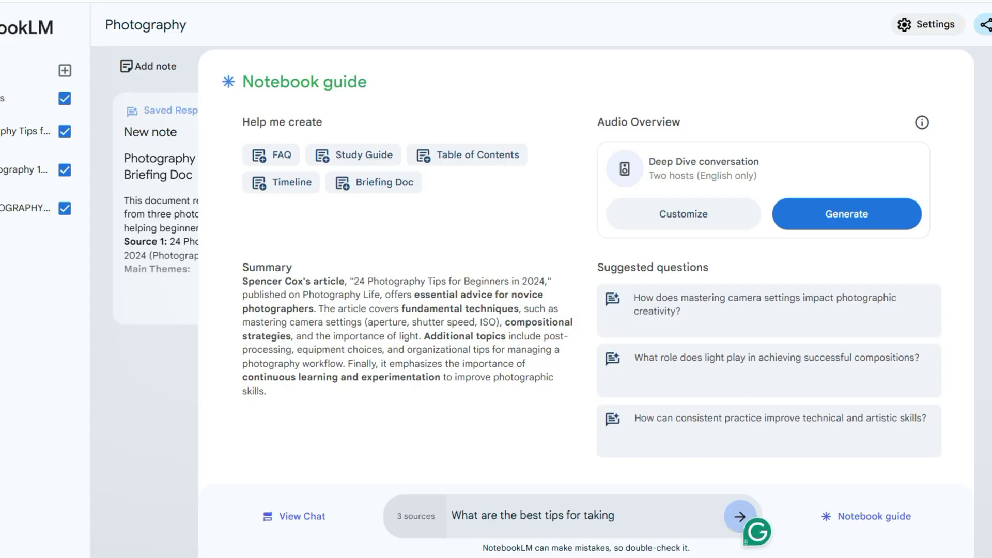
# - Ask 'What are the best tips for taking good photos?' and read the saved answer note
pyautogui.write('good photos?')
pyautogui.press('Return')
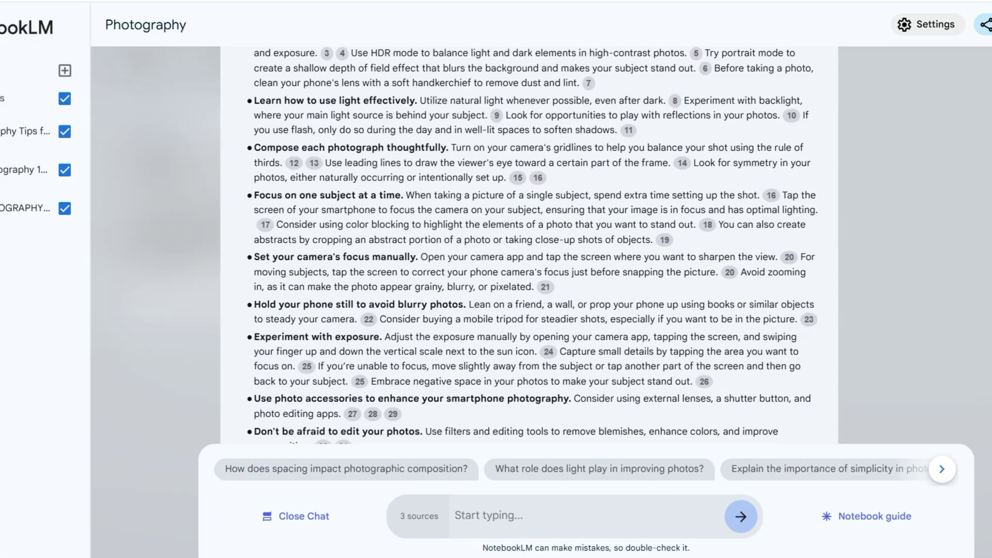
pyautogui.scroll(-4, 529, 243)
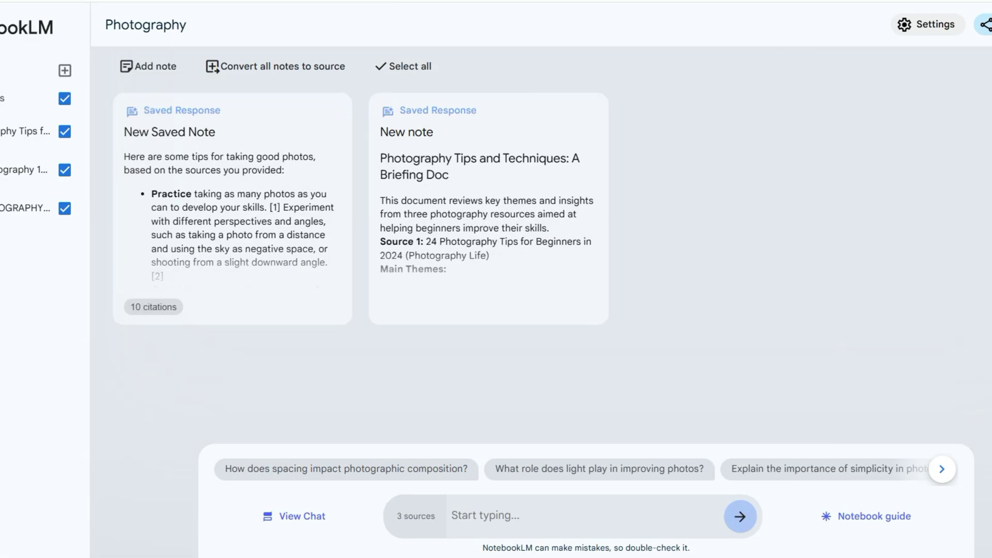
pyautogui.click(233, 207)
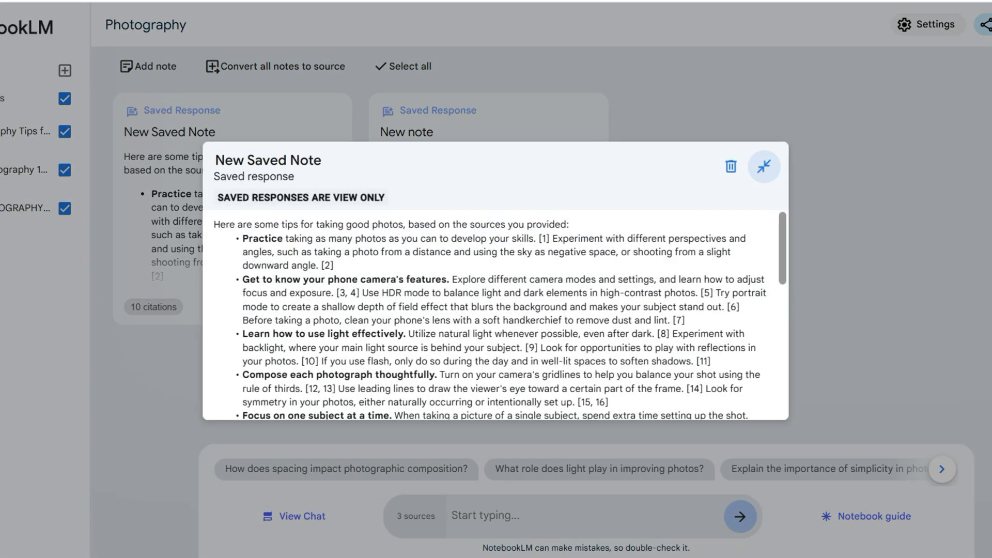
pyautogui.scroll(-10, 491, 316)
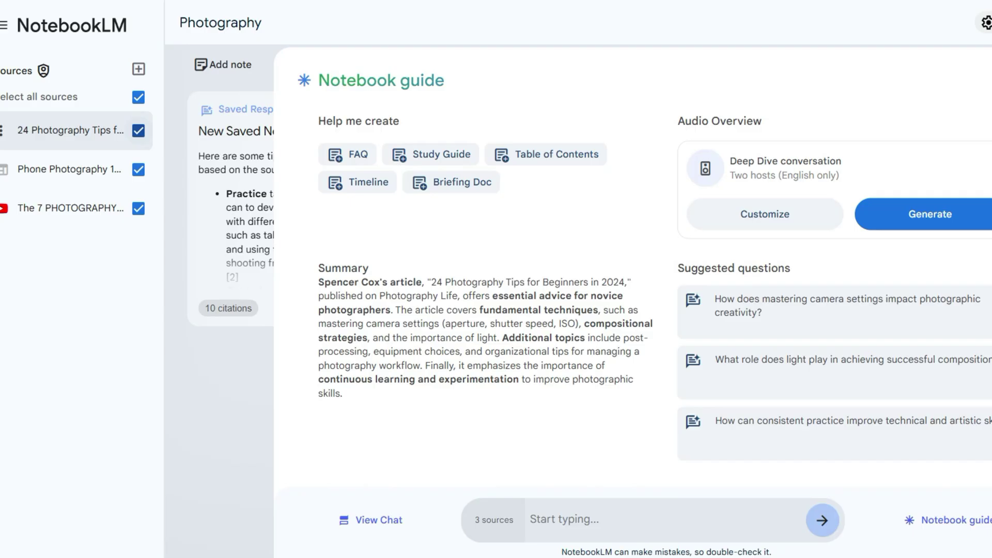
# - Exclude both article sources and ask 'What is the key takeaway from this source'
pyautogui.click(138, 130)
pyautogui.click(138, 170)
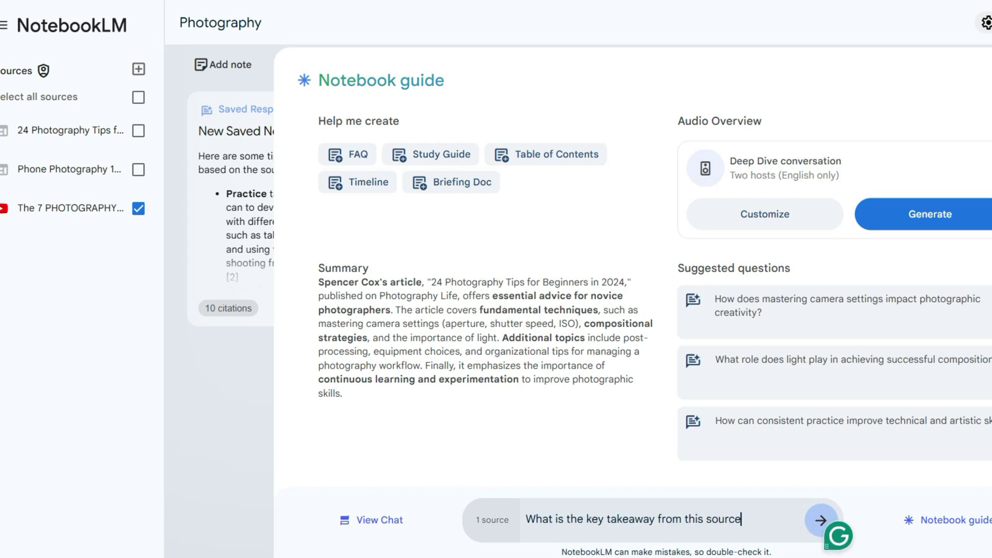
pyautogui.press('Return')
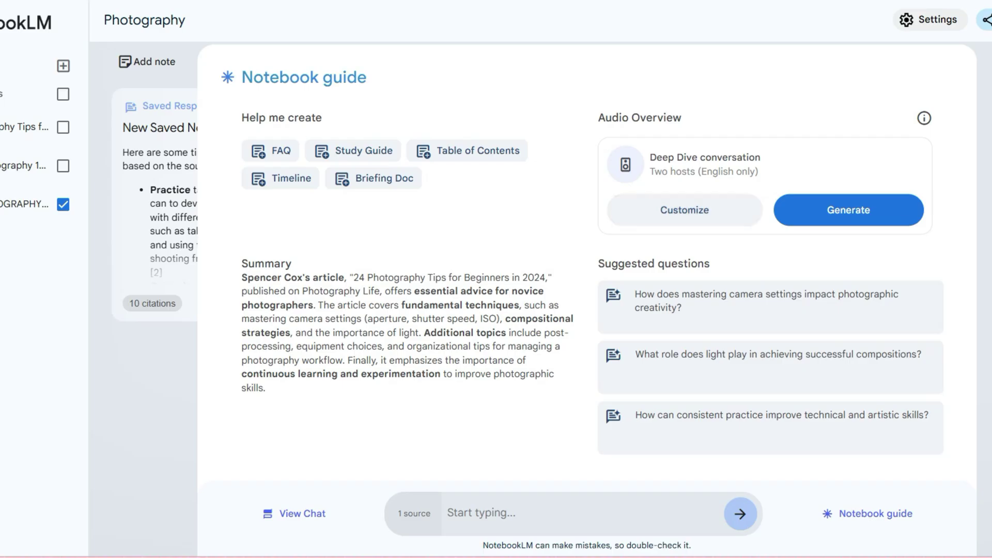
# - Generate an Audio Overview customized with 'Focus on the lighting aspects'
pyautogui.click(685, 210)
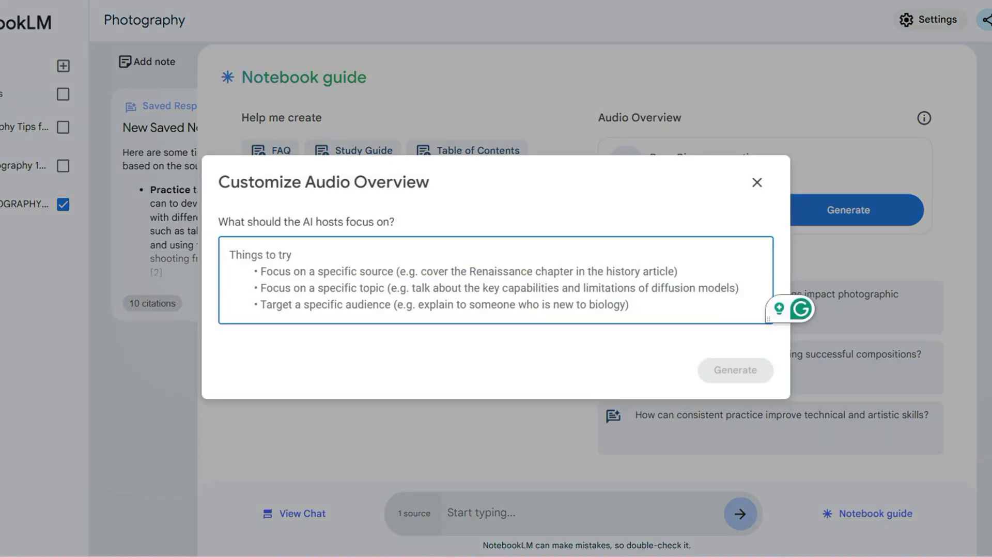
pyautogui.write('Focus on the lighting aspects')
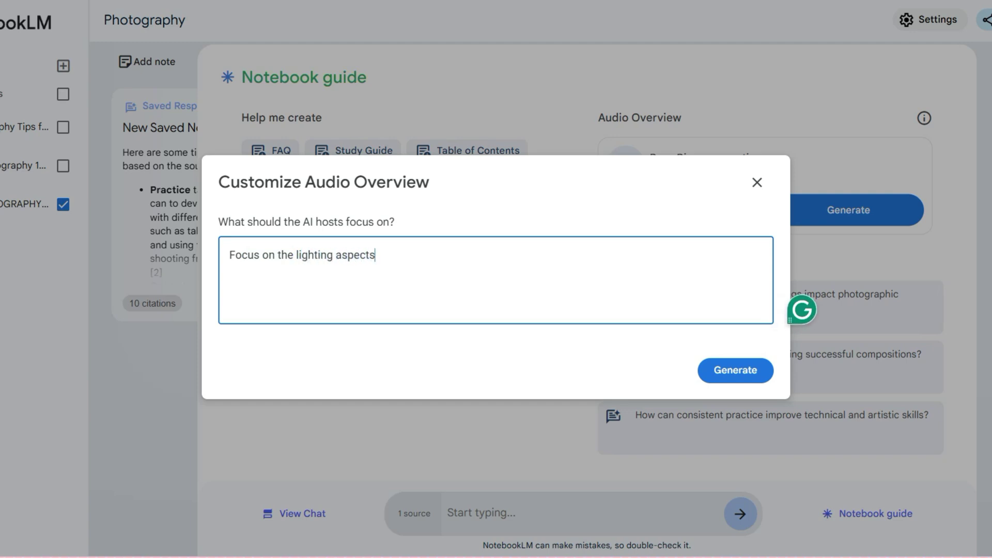
pyautogui.click(736, 370)
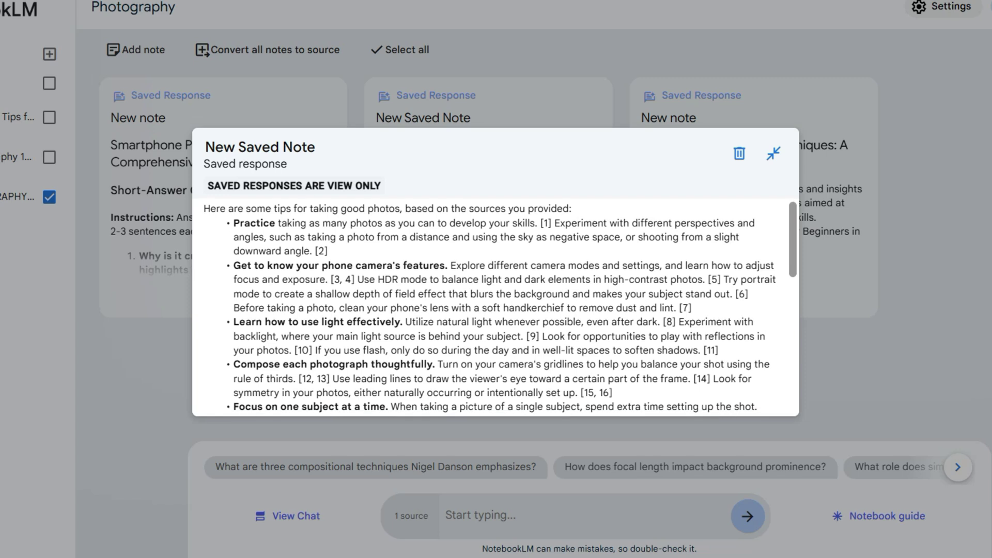
# - Finish reading the New Saved Note, collapse it, and preview a citation's source
pyautogui.scroll(-3, 496, 307)
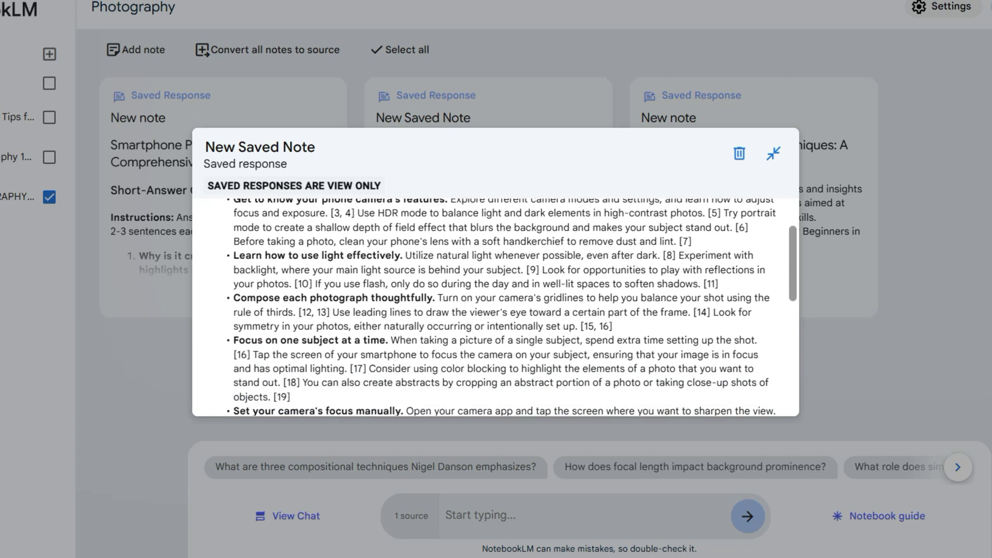
pyautogui.scroll(-6, 497, 307)
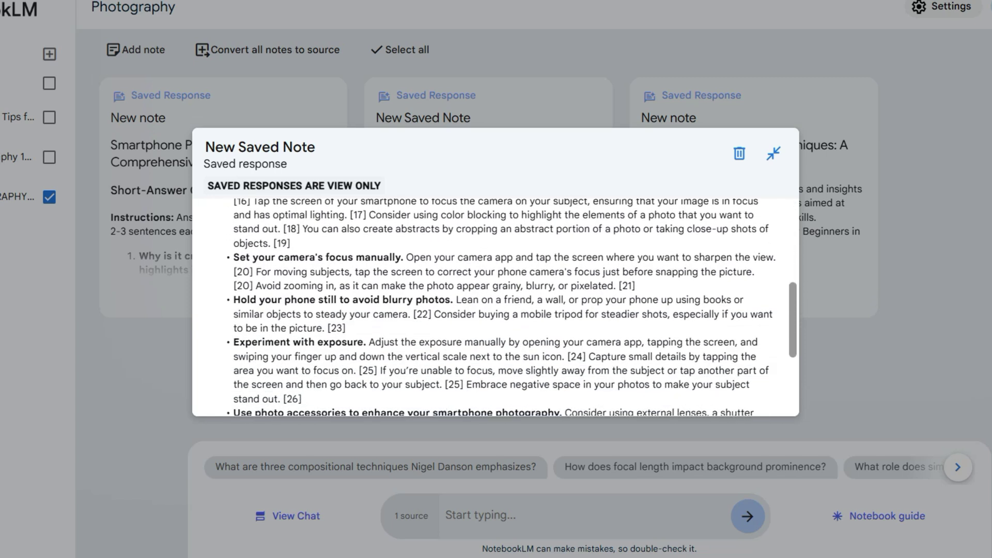
pyautogui.scroll(-4, 496, 307)
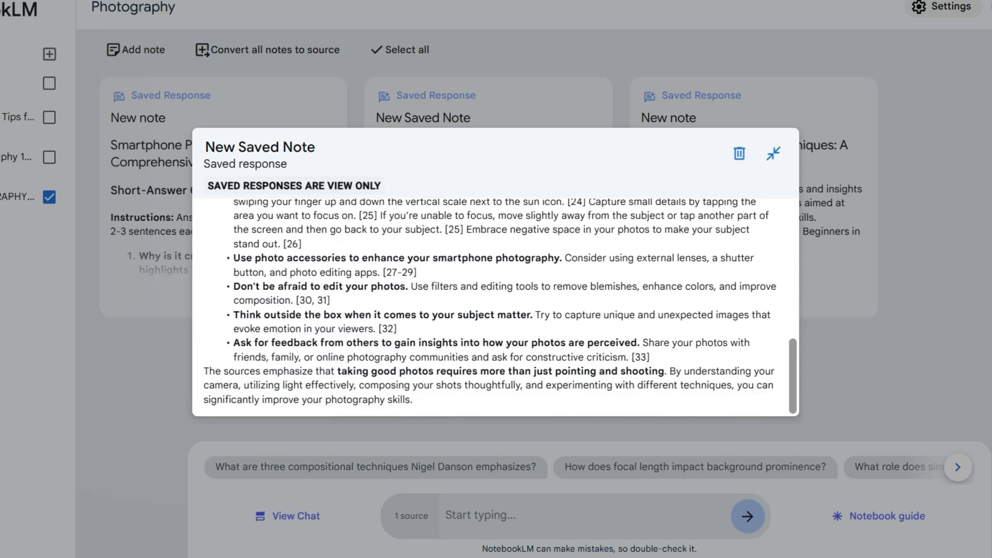
pyautogui.press('Escape')
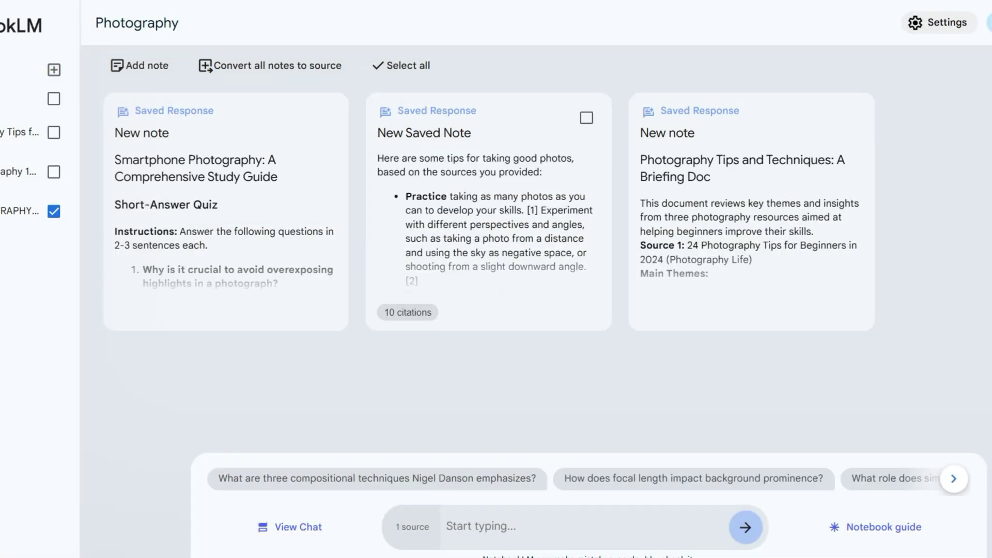
pyautogui.moveTo(453, 299)
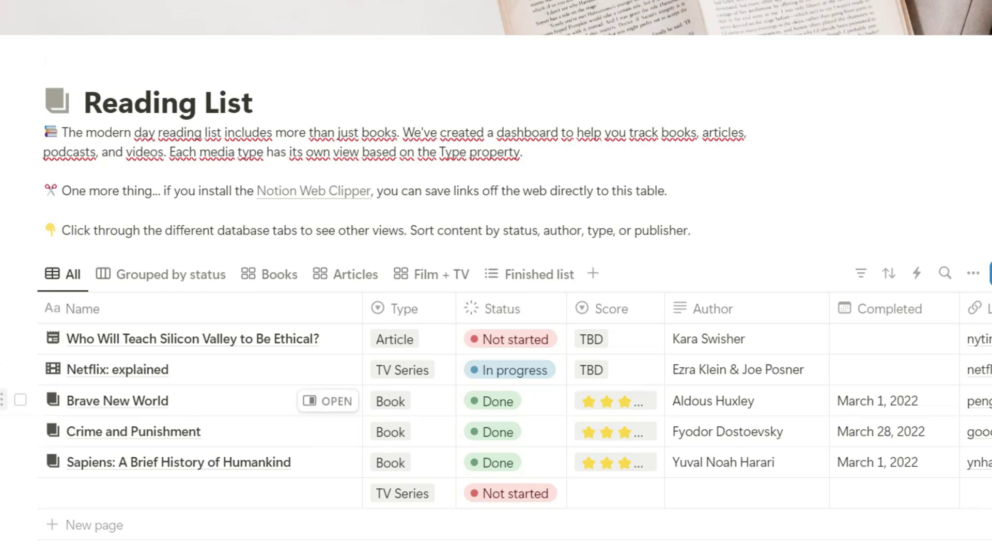
# - Move the Brave New World row to the top of the Reading List
pyautogui.moveTo(2, 399)
pyautogui.mouseDown()
pyautogui.moveTo(3, 335)
pyautogui.moveTo(3, 399)
pyautogui.mouseUp()
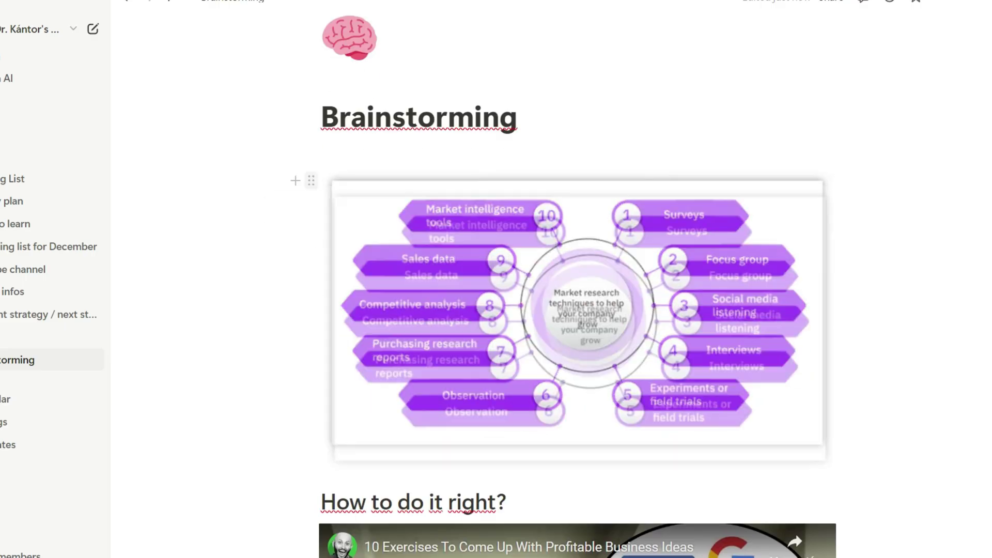
pyautogui.scroll(-3, 571, 436)
pyautogui.scroll(-20, 572, 436)
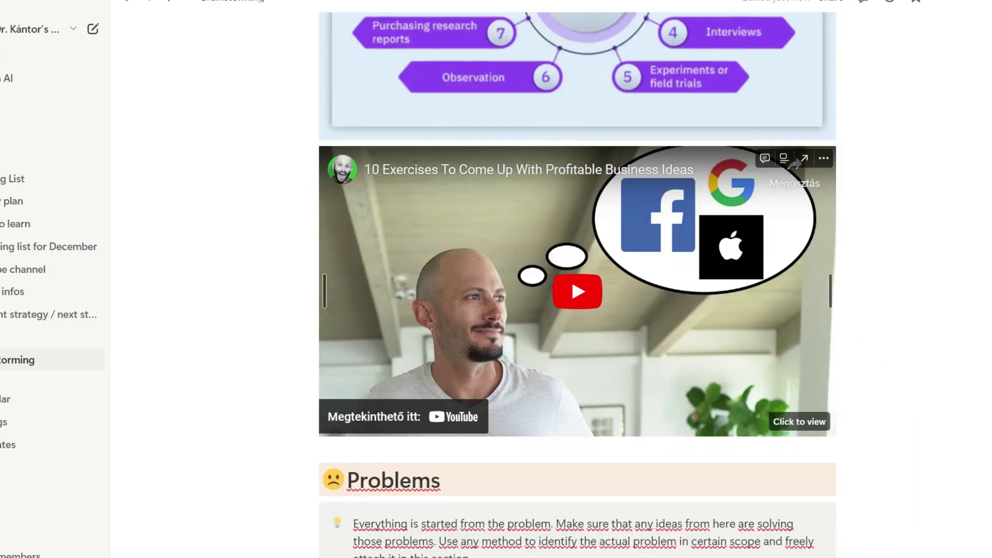
pyautogui.scroll(-4, 571, 390)
# - Move the Summaries heading and its callout directly beneath the Brainstorming title
pyautogui.scroll(10, 571, 390)
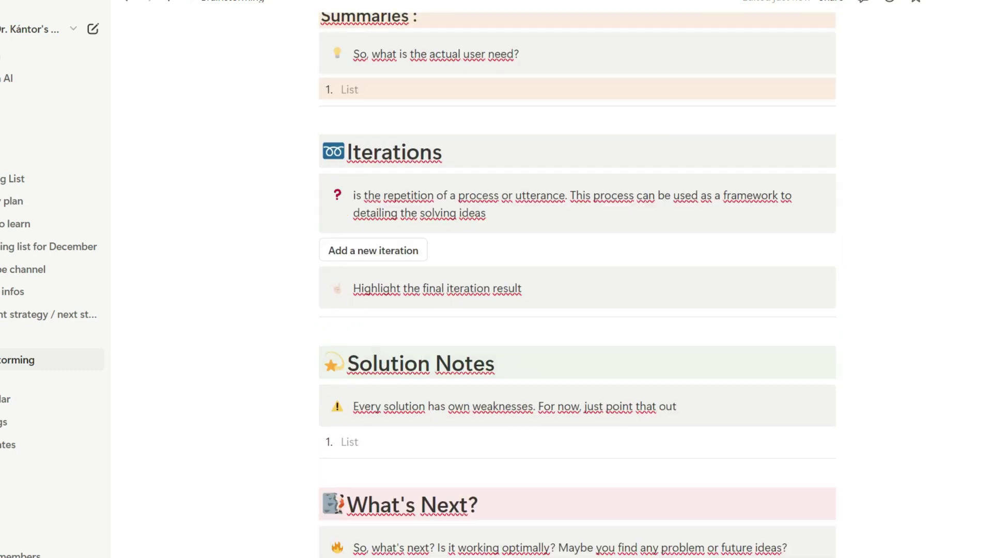
pyautogui.moveTo(321, 316); pyautogui.dragTo(519, 355)
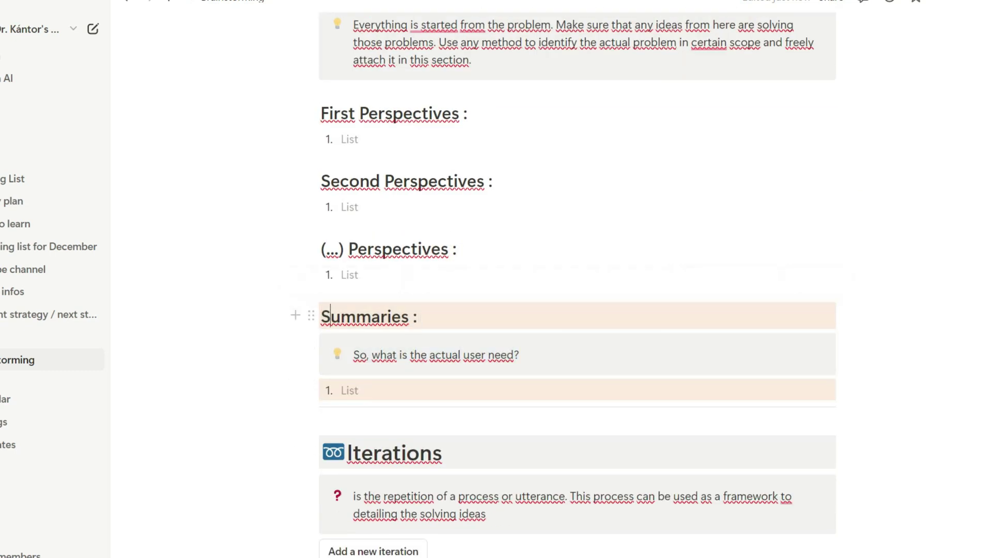
pyautogui.moveTo(321, 316); pyautogui.dragTo(519, 355)
pyautogui.moveTo(311, 343); pyautogui.dragTo(311, 259)
# - Start a new block below the callout and browse the block type list to reach Notion AI
pyautogui.click(295, 309)
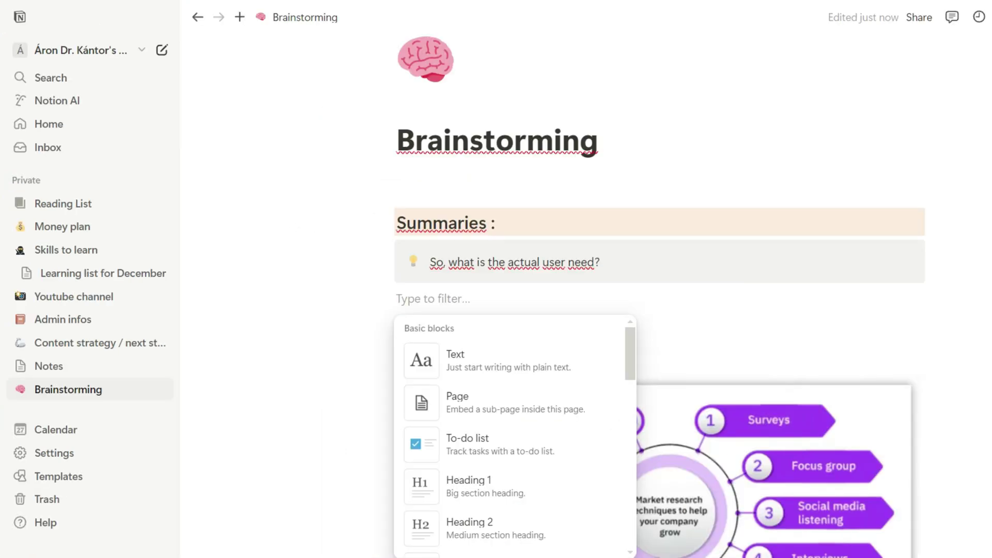
pyautogui.scroll(-10, 442, 418)
pyautogui.scroll(-20, 514, 437)
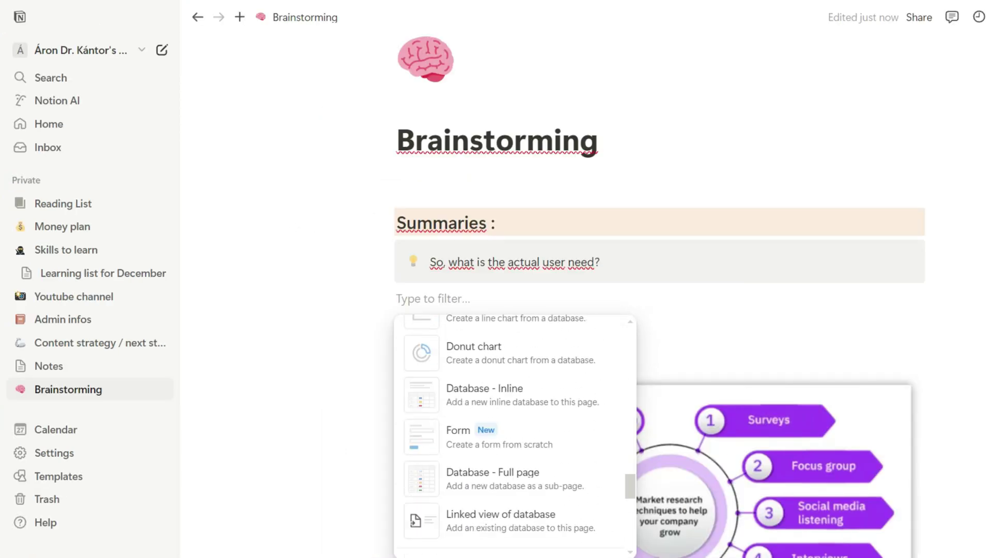
pyautogui.scroll(-20, 515, 436)
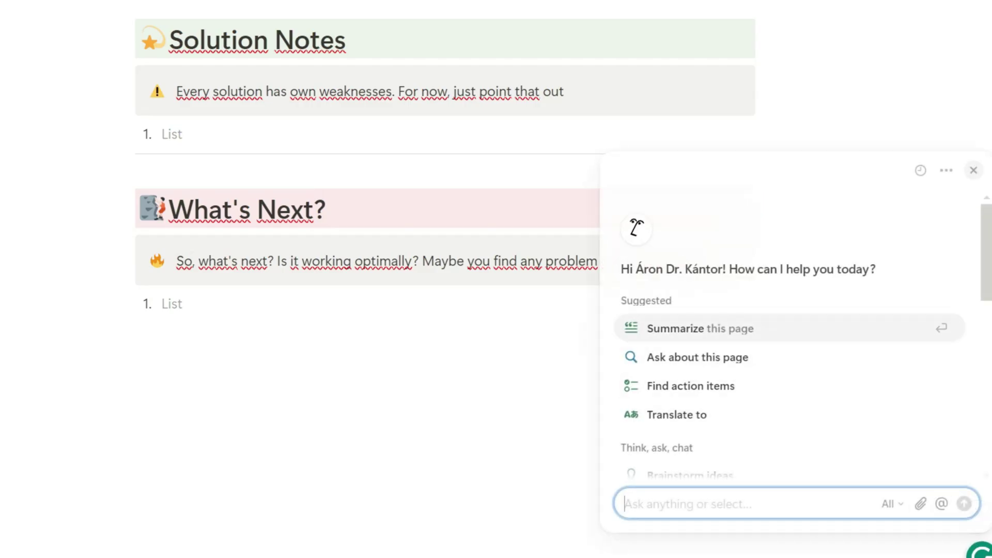
# - Step through Notion AI's suggested actions down to Import
pyautogui.press('Down')
pyautogui.press('Down')
pyautogui.press('Down')
pyautogui.press('Down')
pyautogui.press('Down')
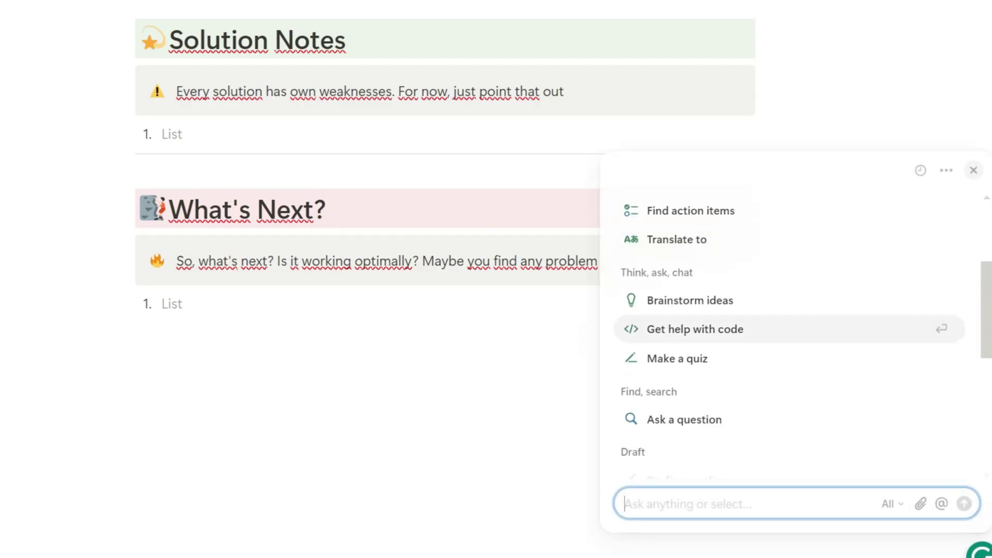
pyautogui.press('Down')
pyautogui.press('Down')
pyautogui.press('Down')
pyautogui.press('Down')
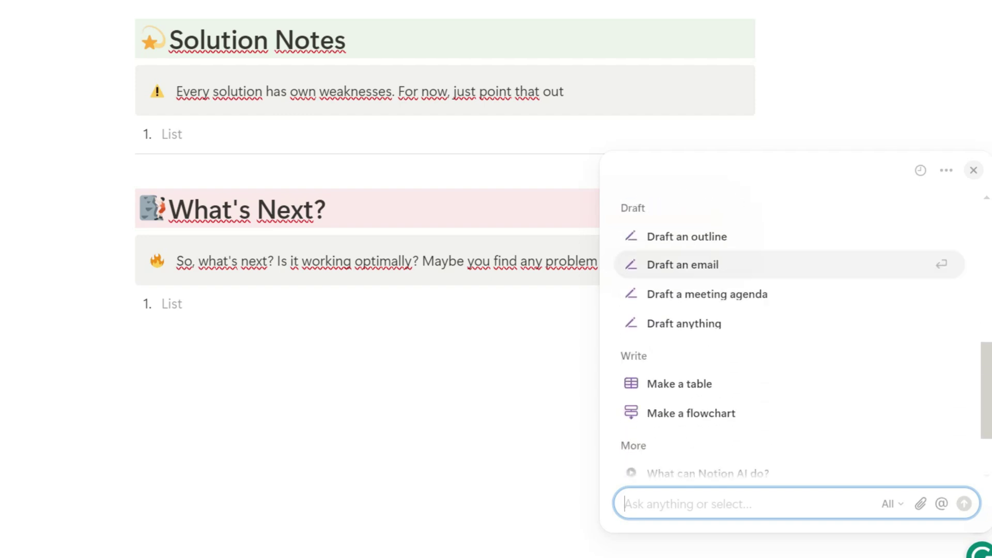
pyautogui.scroll(-2, 795, 336)
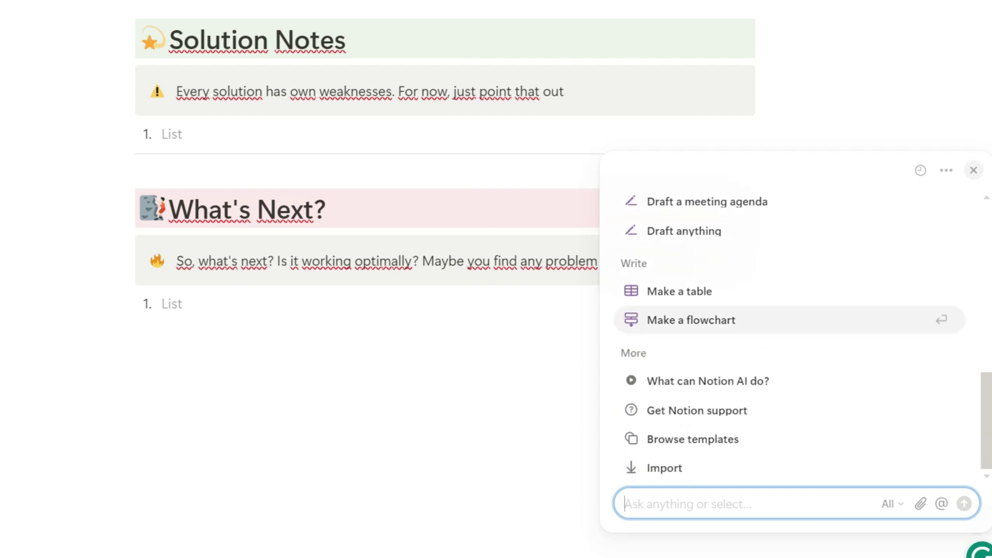
pyautogui.press('Down')
pyautogui.press('Down')
pyautogui.press('Down')
pyautogui.press('Down')
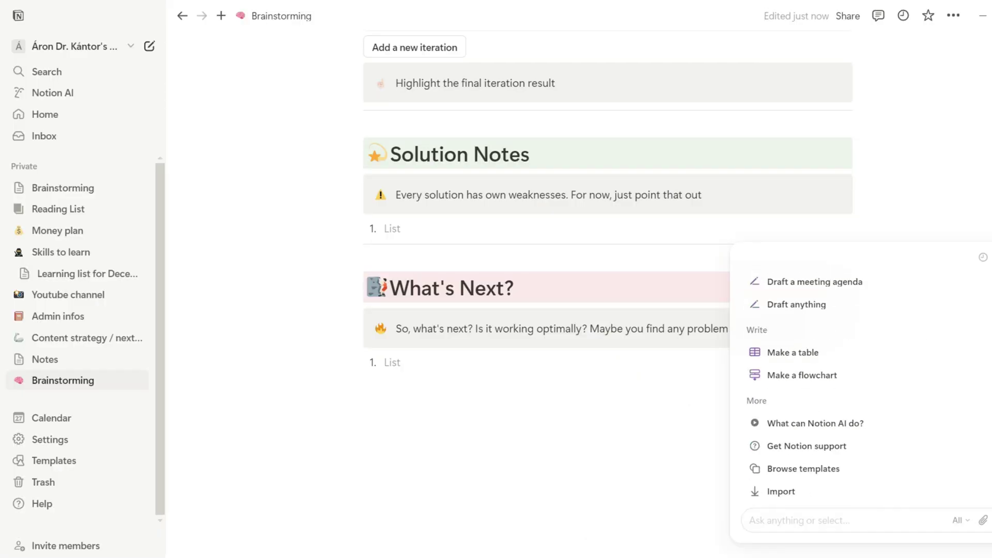
# - Import Brainstorming.pdf as a PDF and run Notion AI's Summarize this page on it
pyautogui.press('Return')
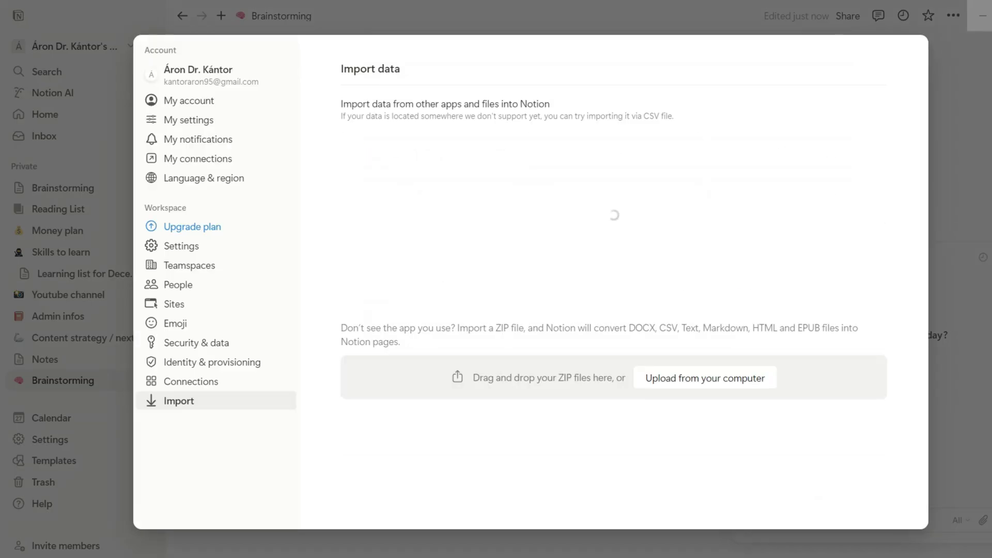
pyautogui.click(432, 192)
pyautogui.press('Return')
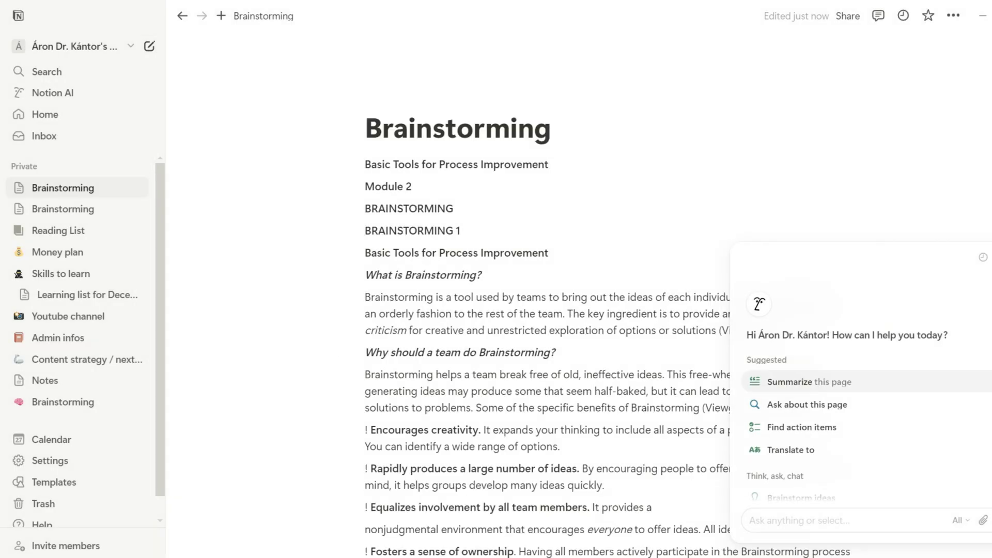
pyautogui.press('Return')
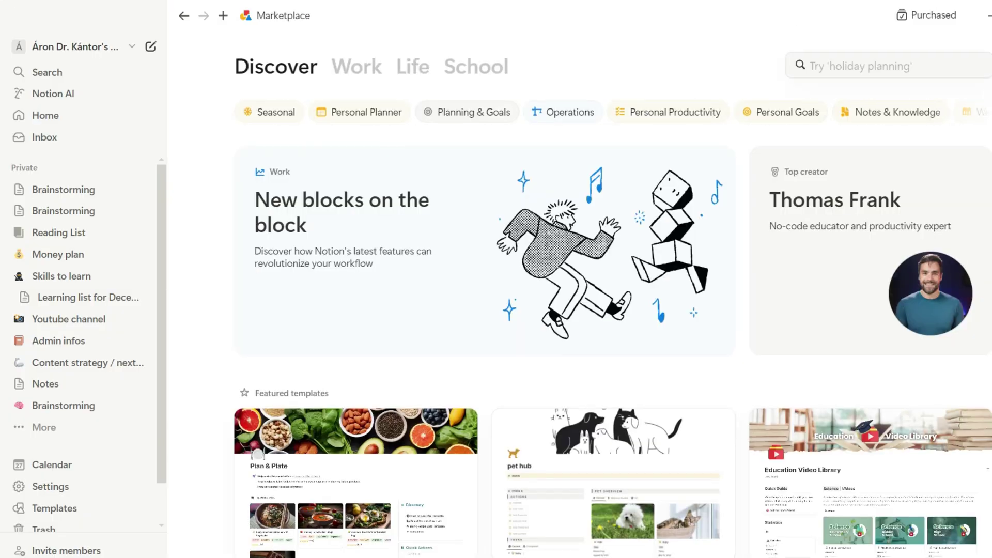
# - Browse the template cards in the Marketplace's Personal Planner category
pyautogui.scroll(-10, 613, 310)
pyautogui.scroll(10, 613, 310)
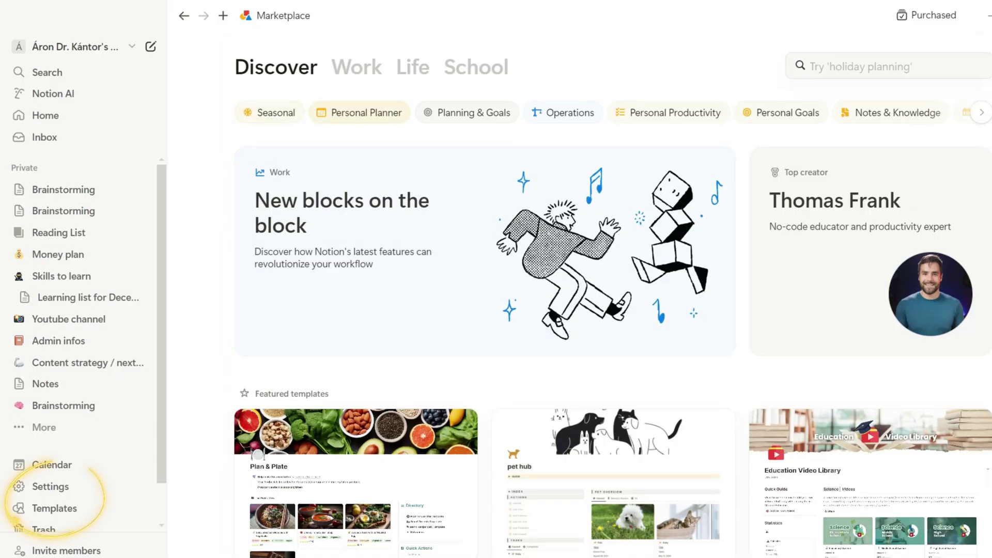
pyautogui.click(366, 113)
pyautogui.scroll(-7, 613, 310)
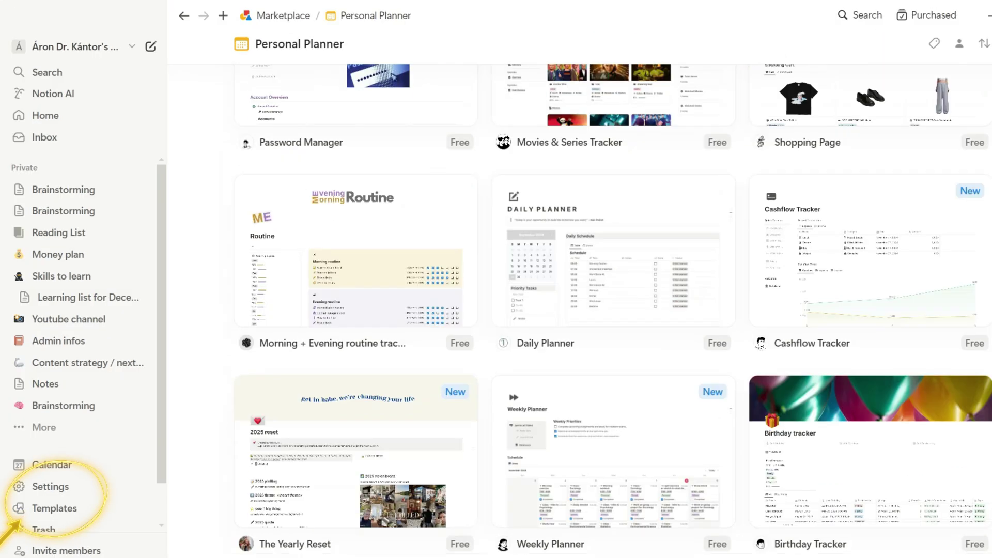
pyautogui.scroll(3, 614, 310)
pyautogui.scroll(-15, 578, 310)
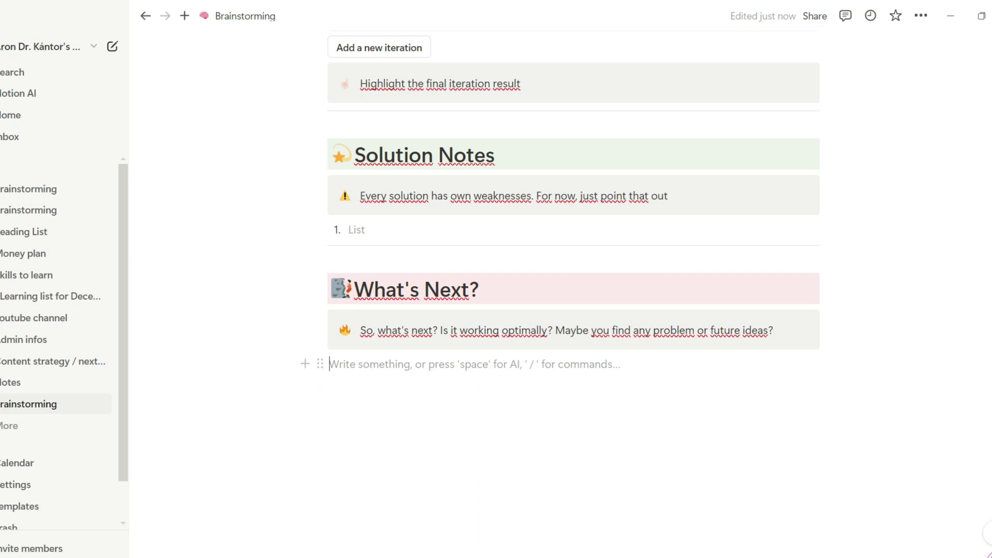
# - Link the Reading List page beneath the What's Next? callout and open it
pyautogui.write('[[')
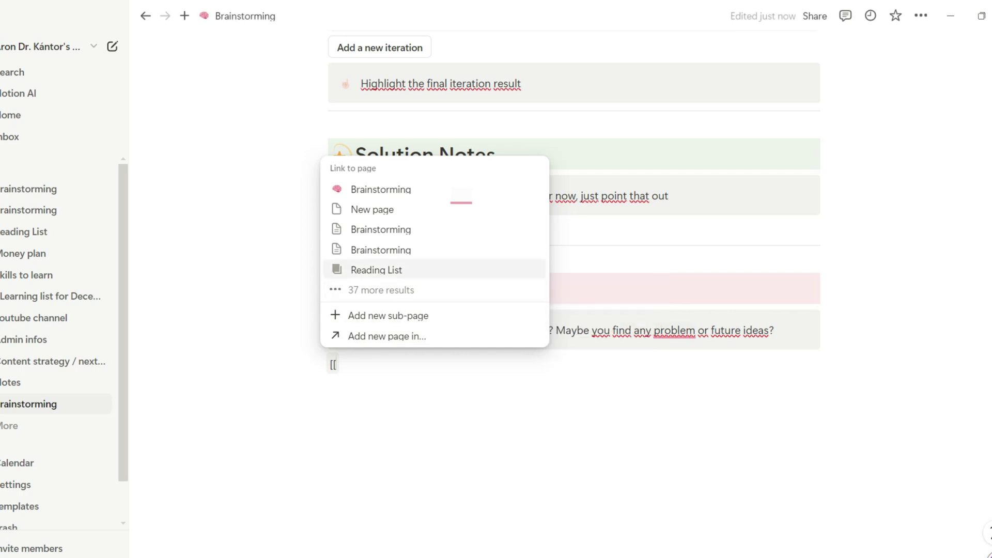
pyautogui.press('Return')
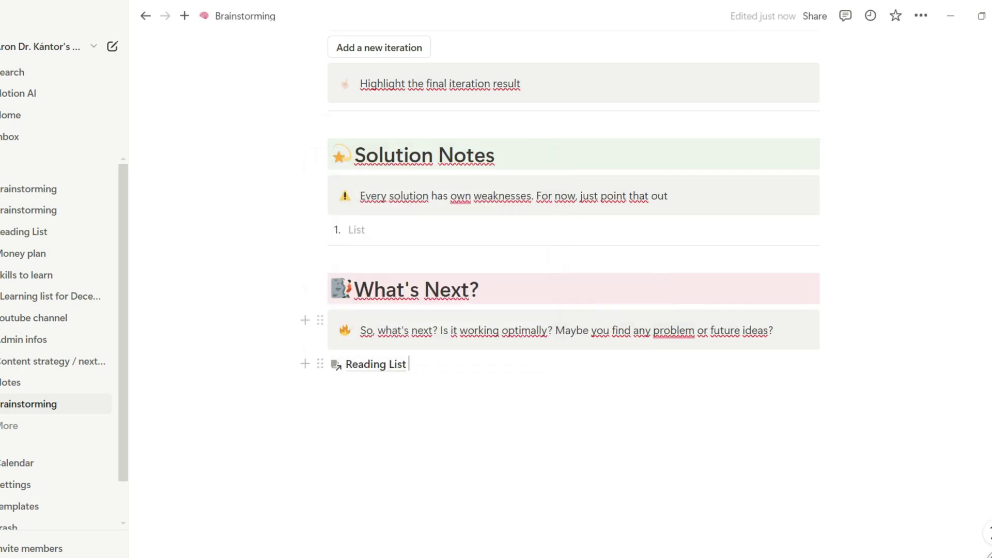
pyautogui.click(376, 364)
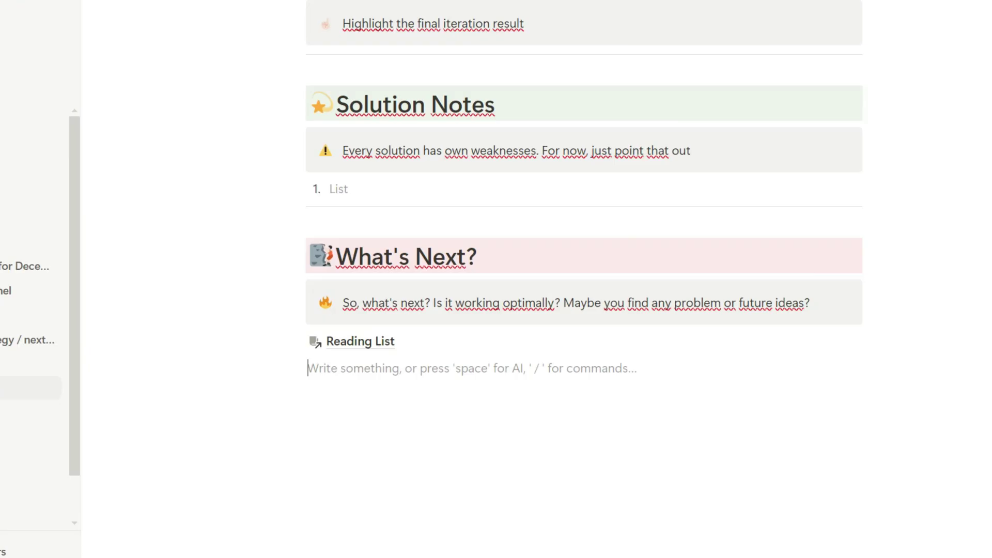
# - Paste into a new block below the Reading List link
pyautogui.write('https://www.youtube.com/watch?v=OJ2guxkhvKU&ab_channel=AJ%26Smart')
pyautogui.press('Down')
pyautogui.press('Return')
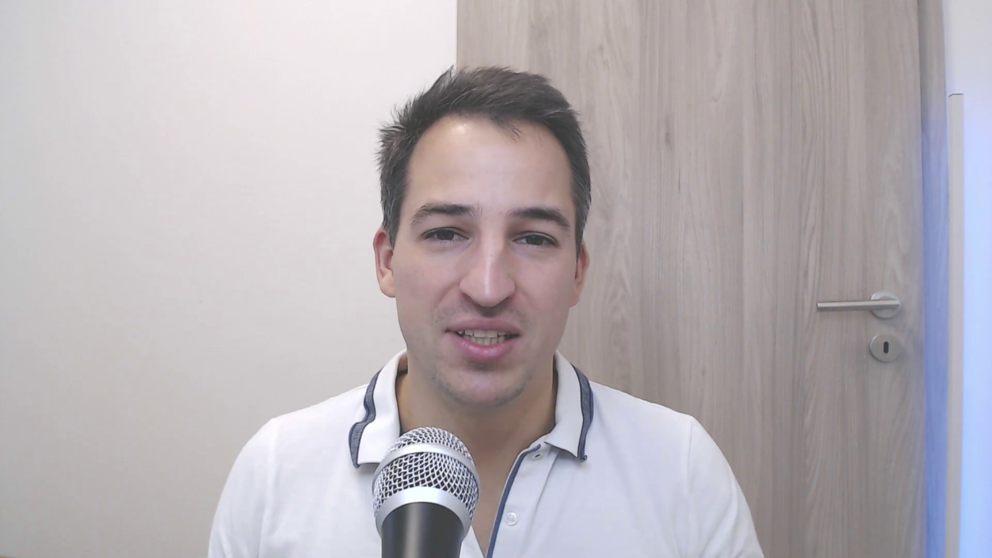